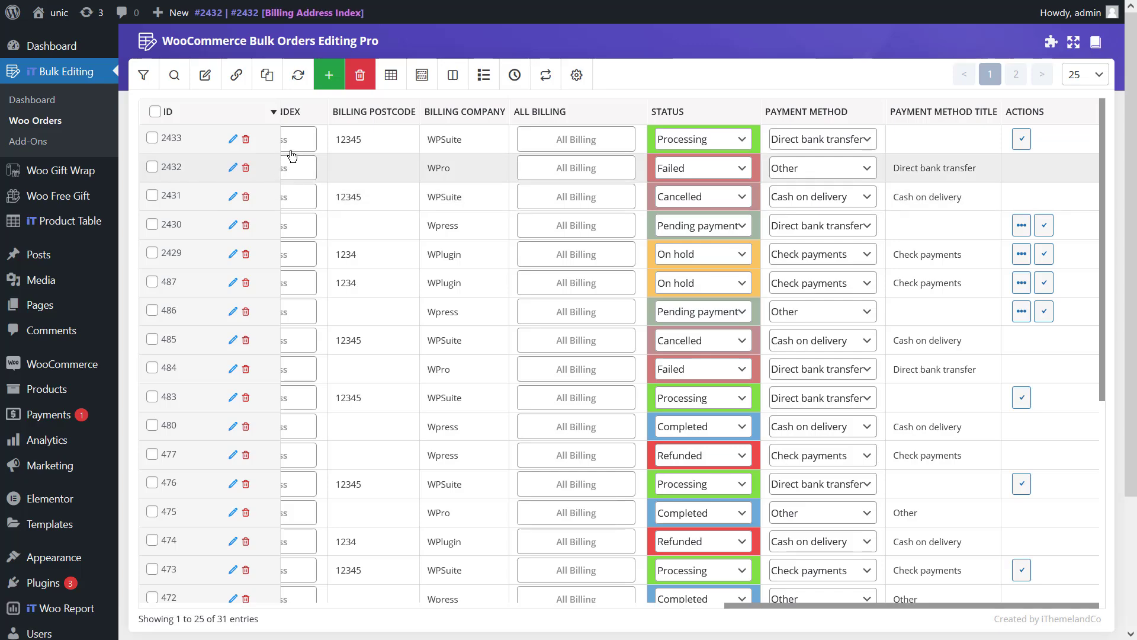
Select all columns in the column profile and apply them to the orders table.
click(391, 75)
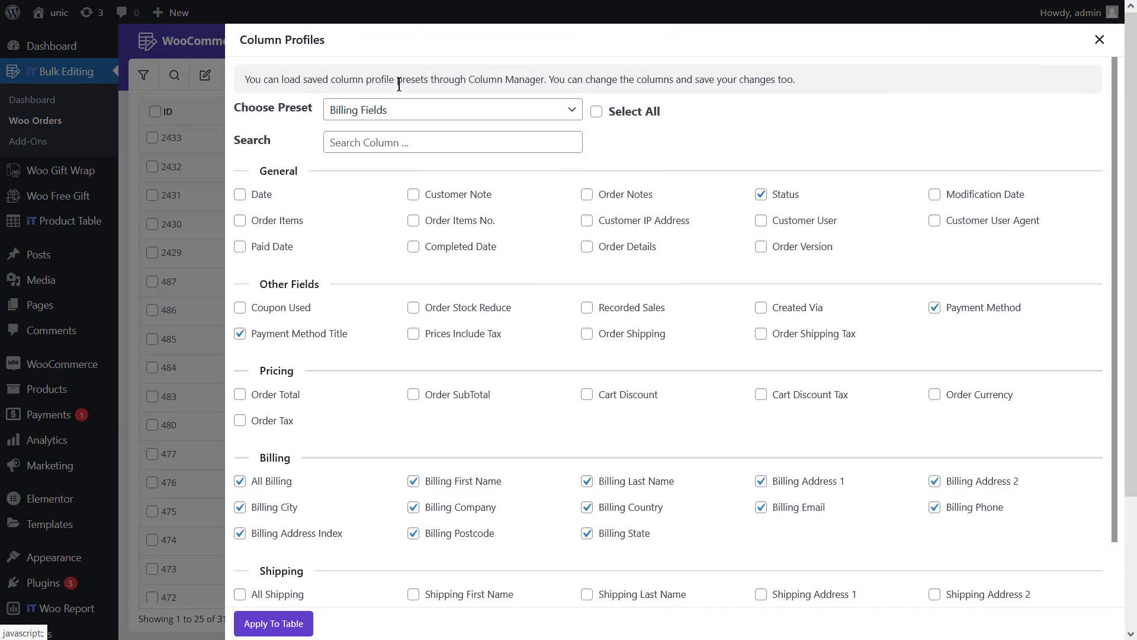
click(598, 113)
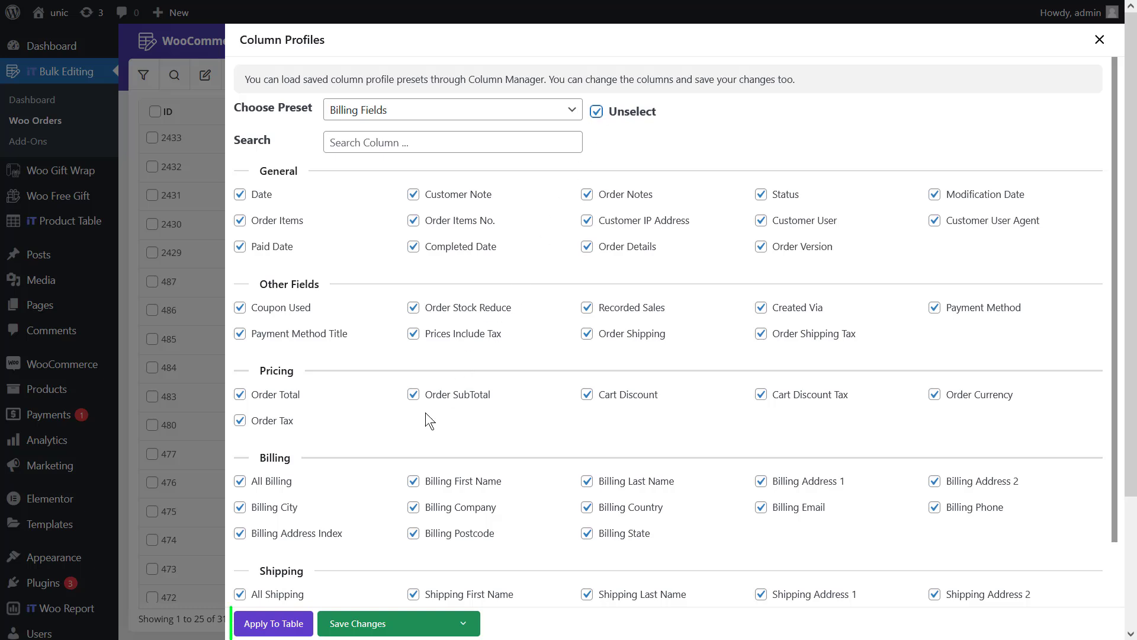
click(306, 631)
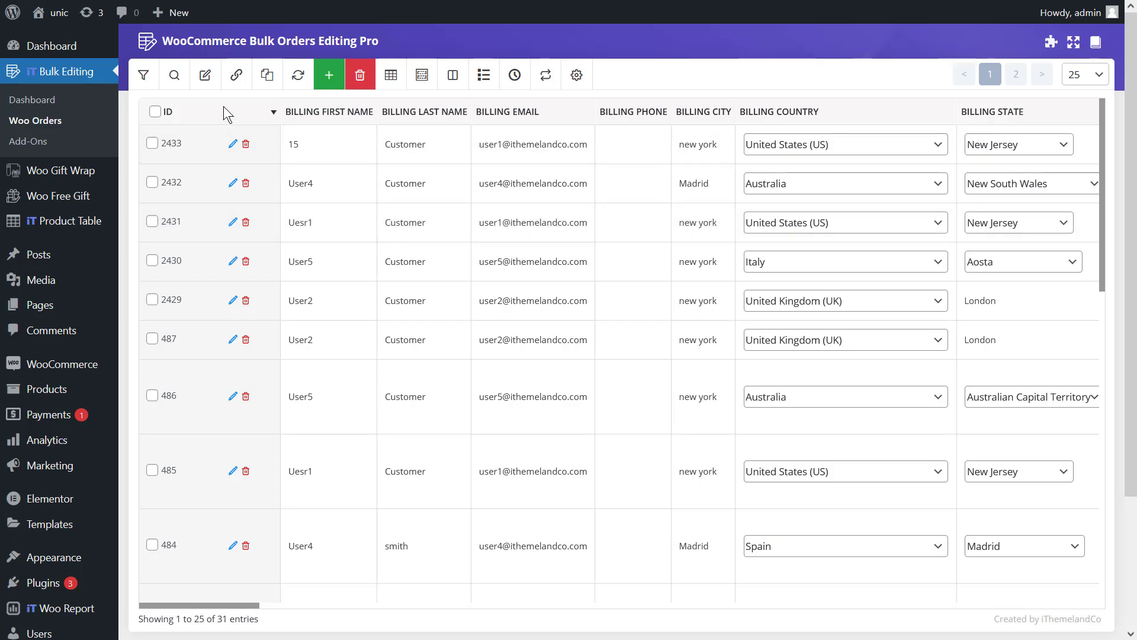
click(236, 82)
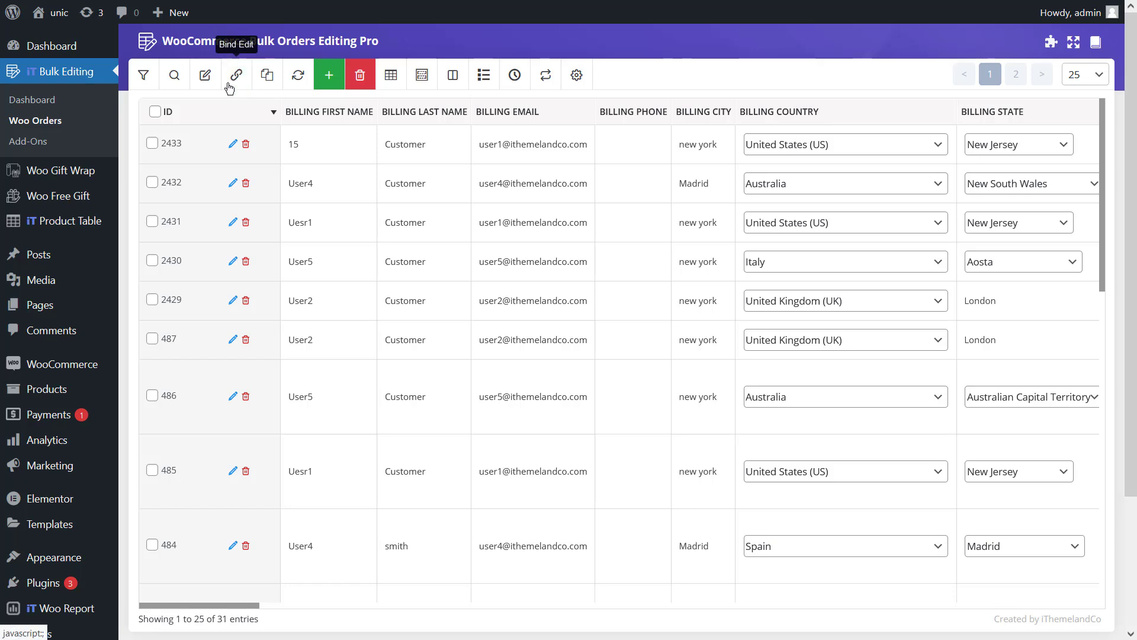
click(152, 143)
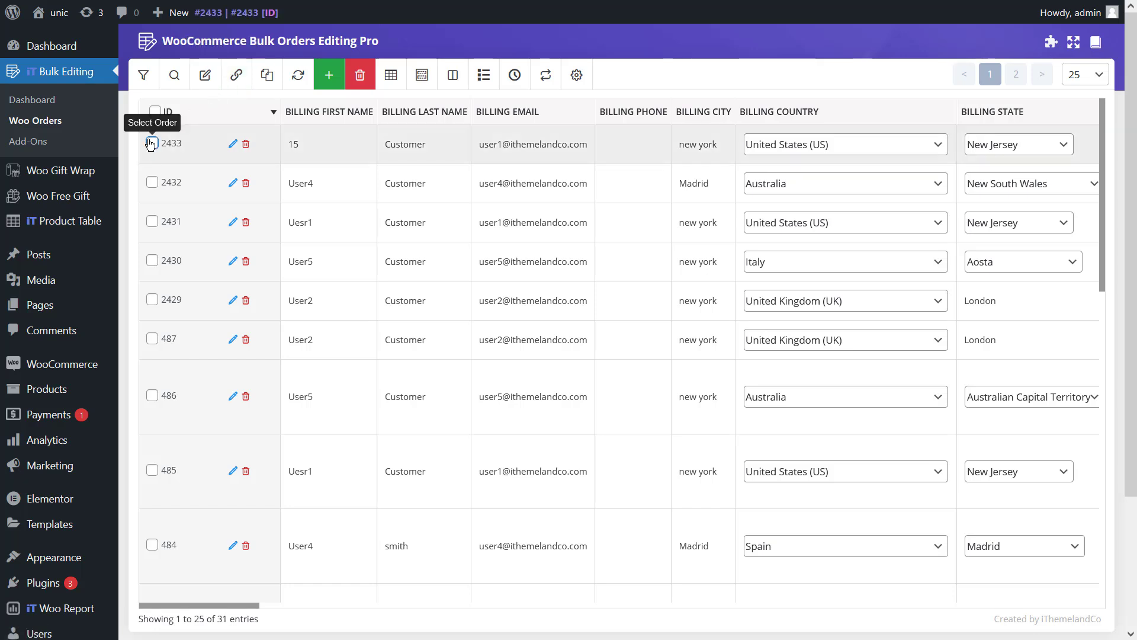
click(152, 184)
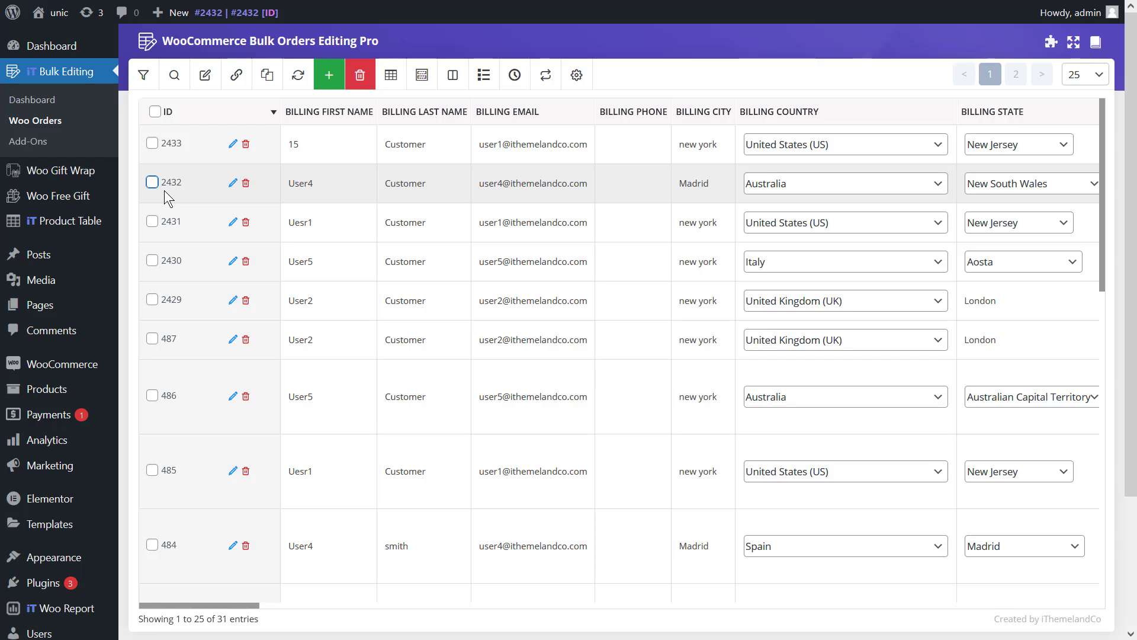
Browse the billing country options of the second order and open the first order's billing phone for inline editing.
click(770, 187)
scroll(823, 329, down, 5)
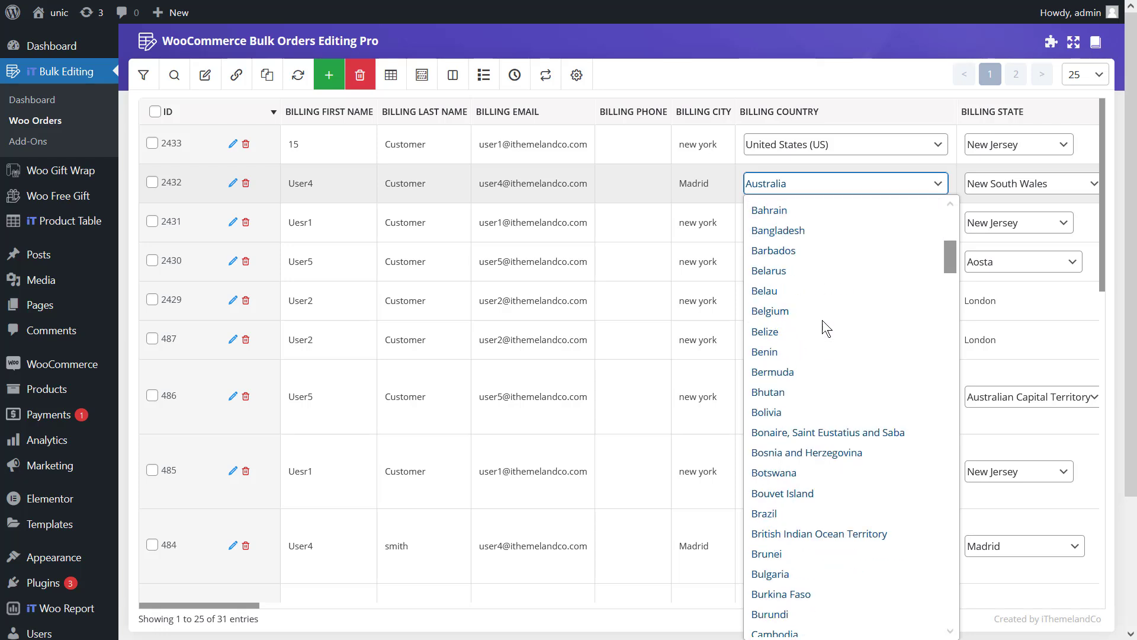
scroll(823, 323, up, 5)
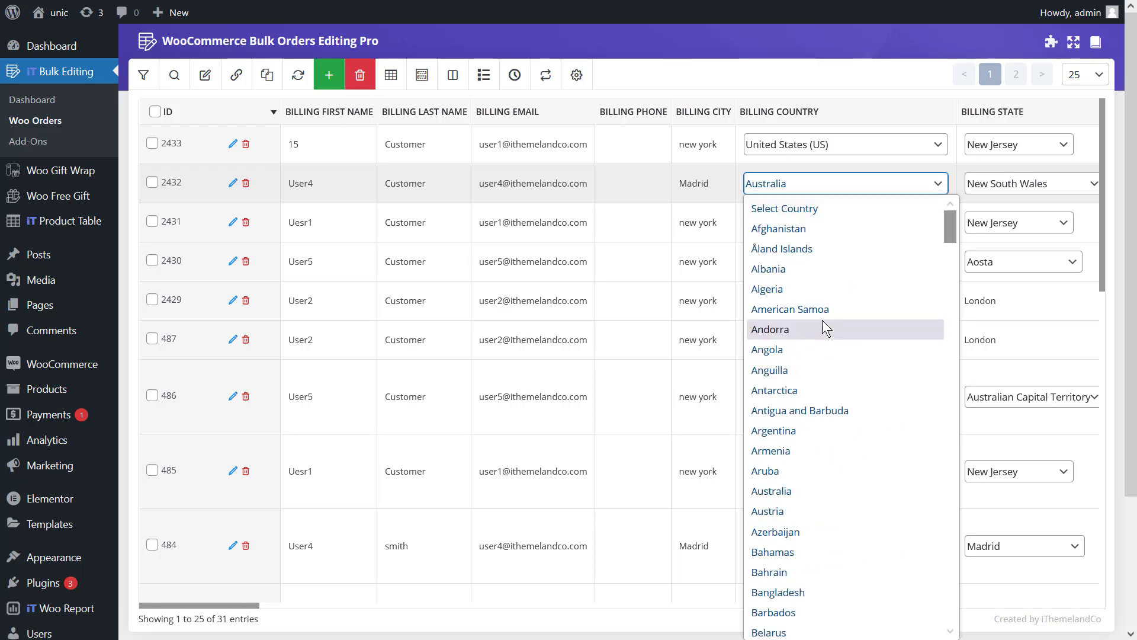
click(615, 159)
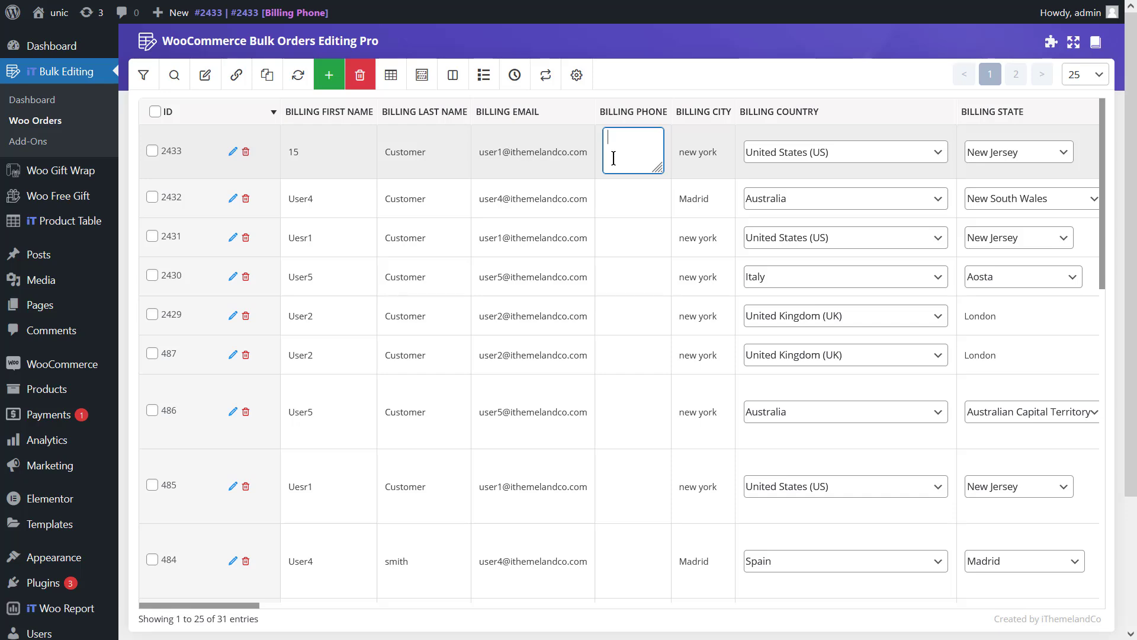
Open the cart discount calculator for the first order and close it without applying a calculation.
scroll(438, 162, right, 15)
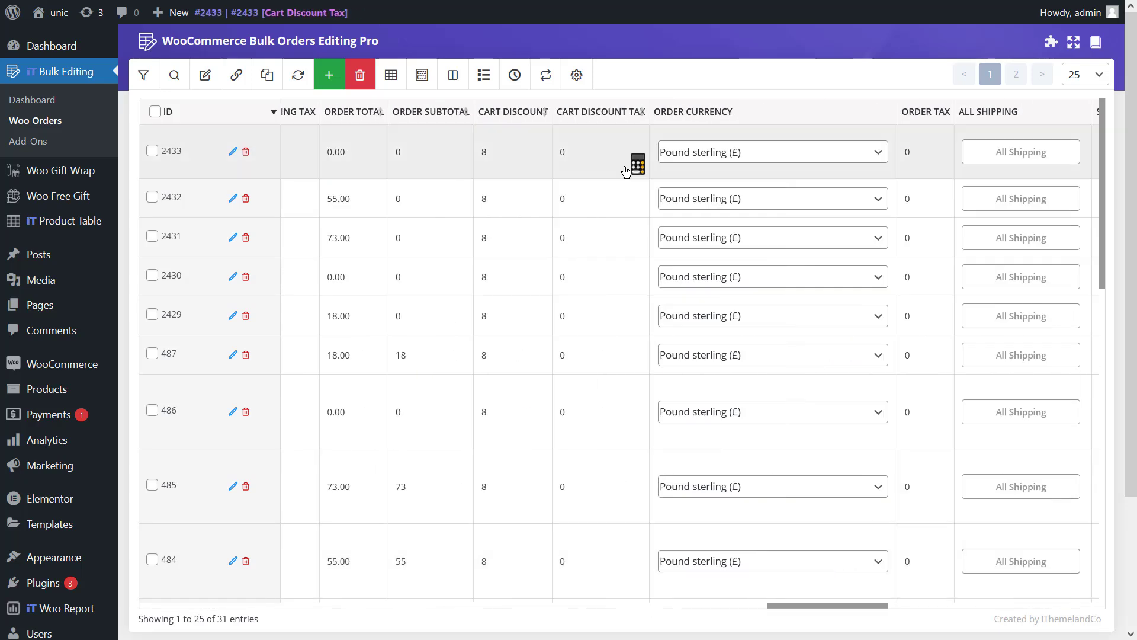
click(540, 166)
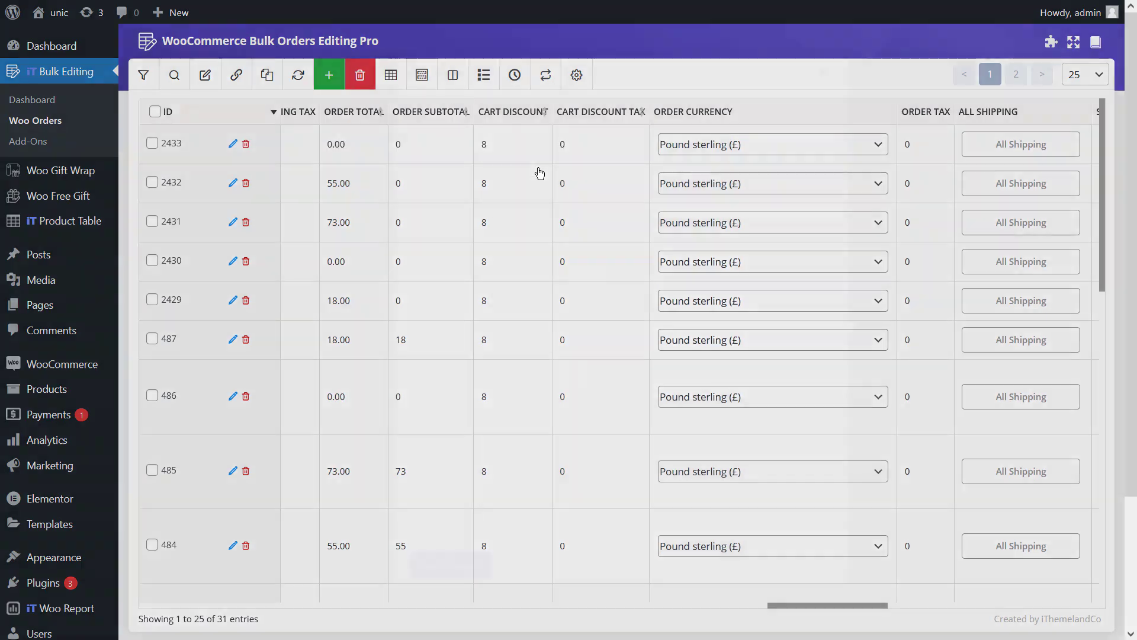
click(538, 168)
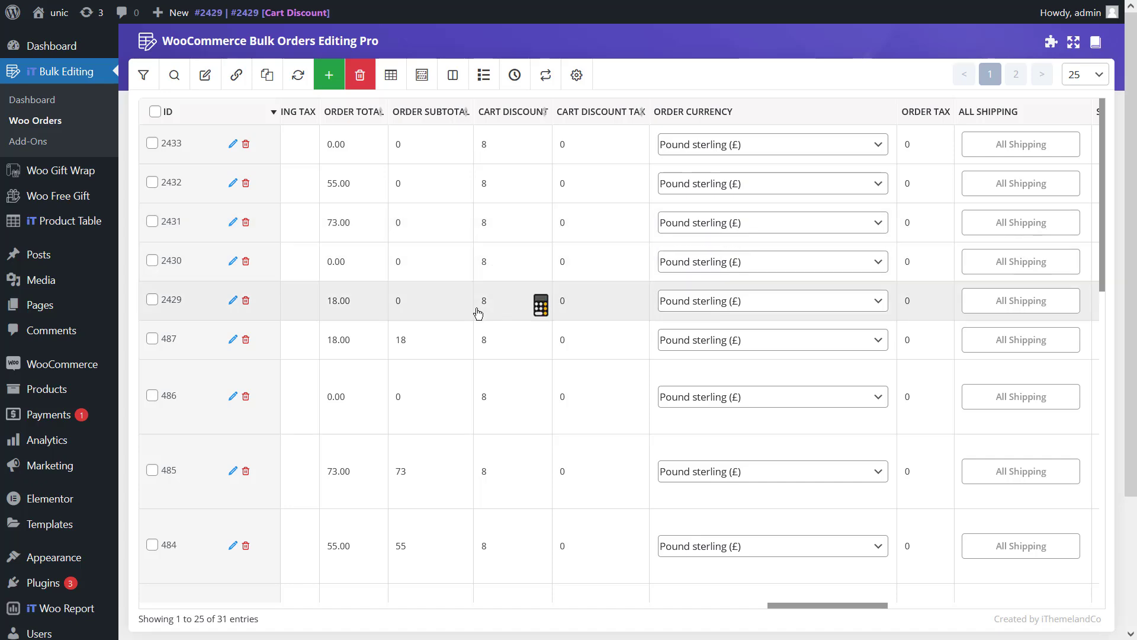
Clear the Order Stock Reduce option for the third order, and view that order's details.
drag(862, 605, 705, 607)
click(550, 224)
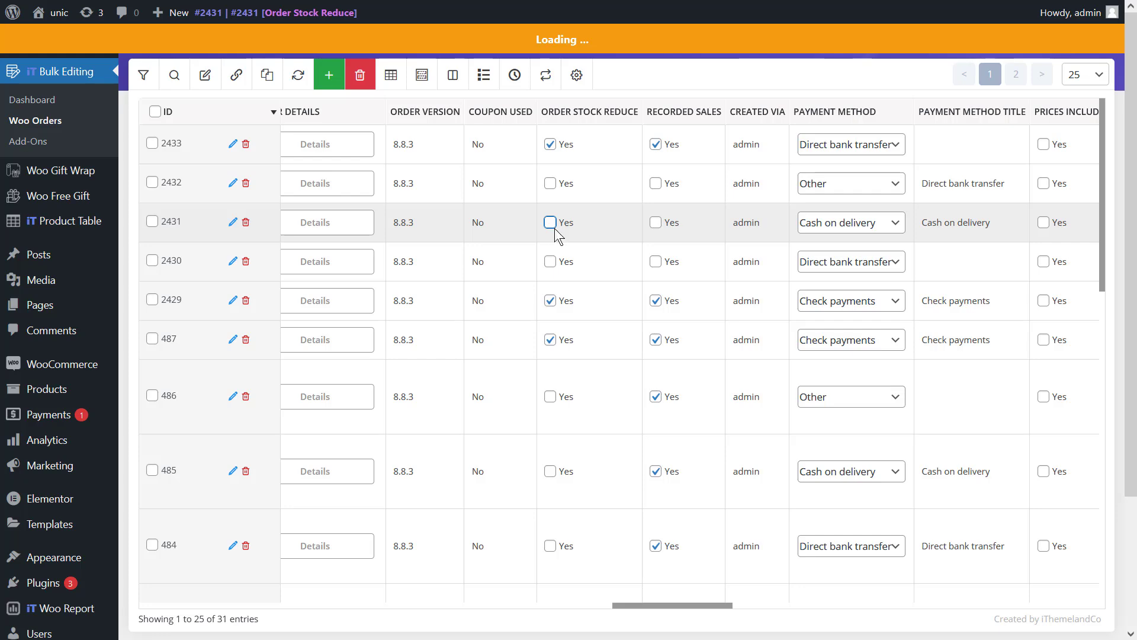
click(305, 231)
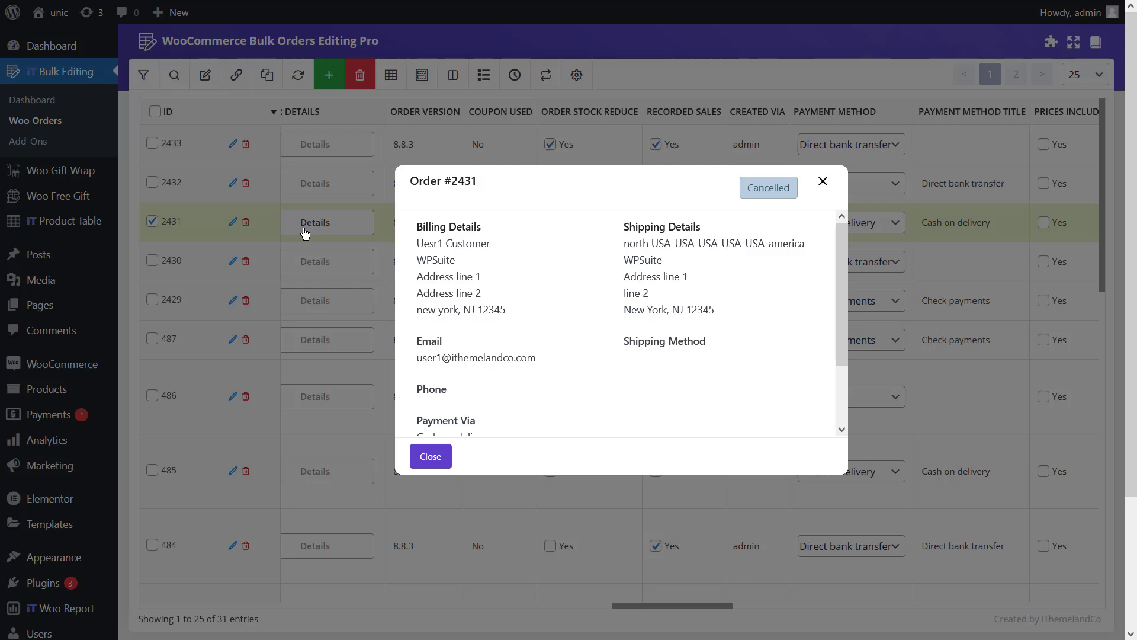
click(207, 272)
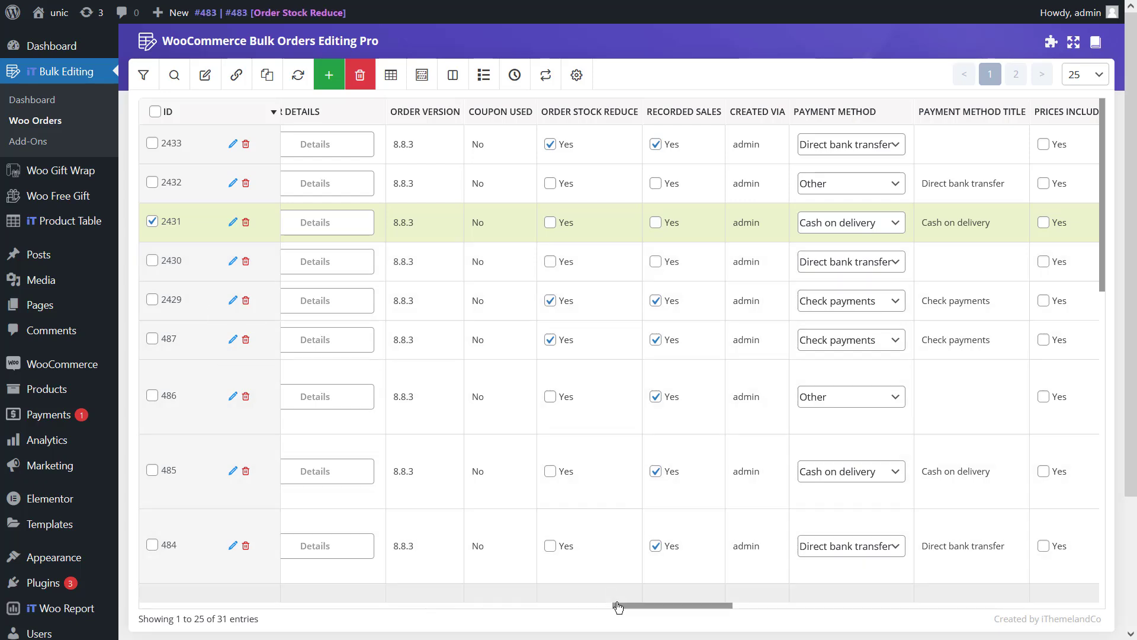
Add the fourth and fifth orders to the selection with the third order and enable Bind Edit.
drag(618, 607, 151, 553)
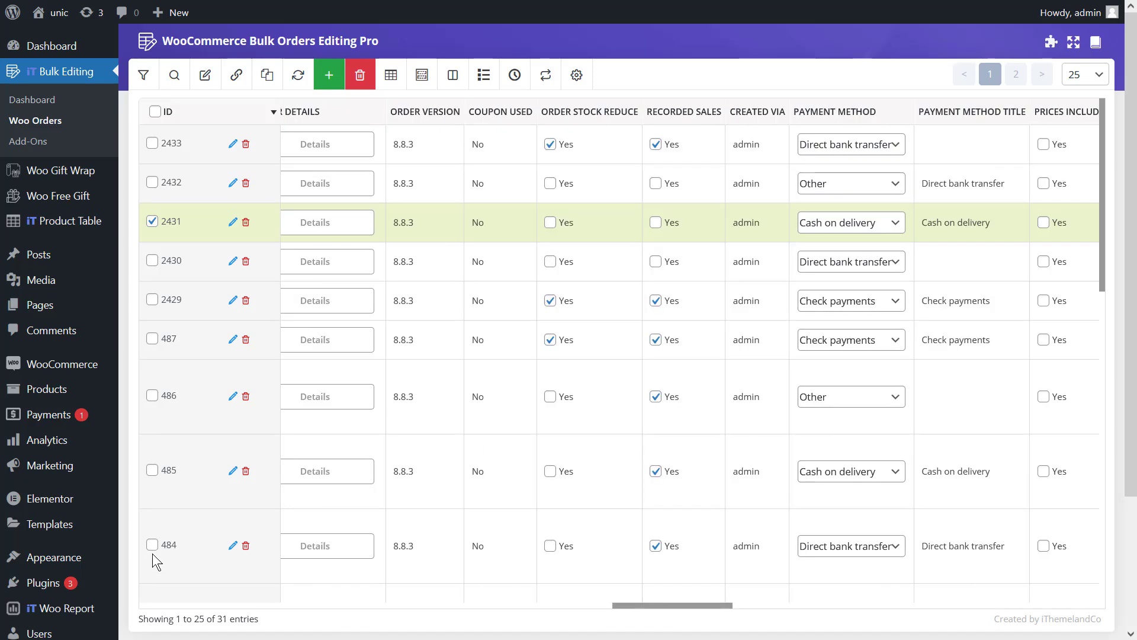
click(153, 300)
click(152, 260)
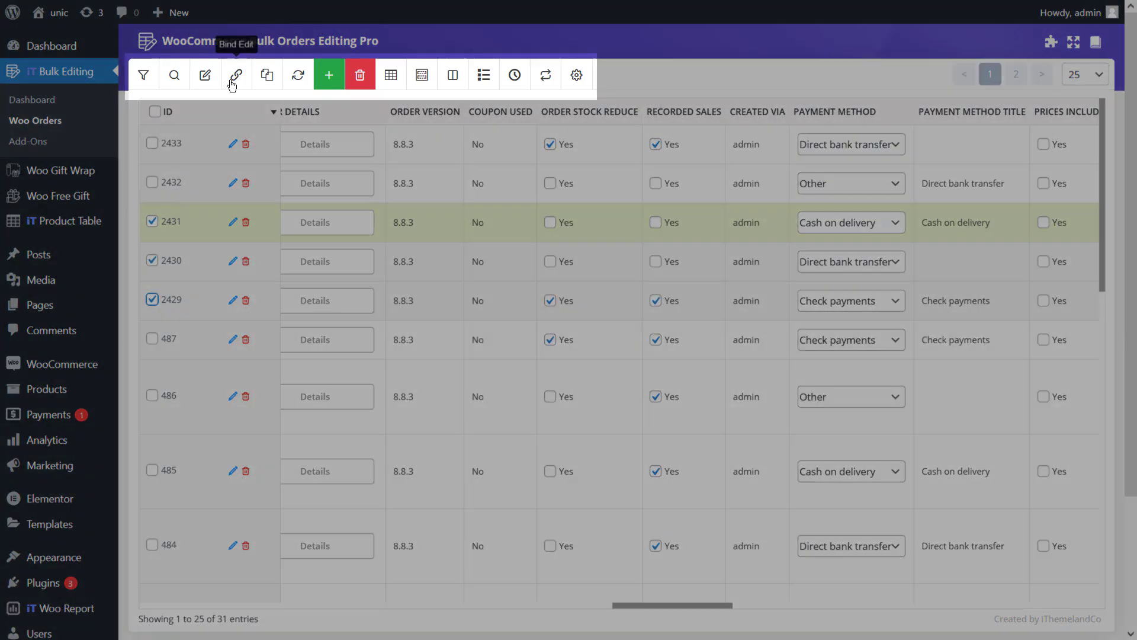
click(236, 77)
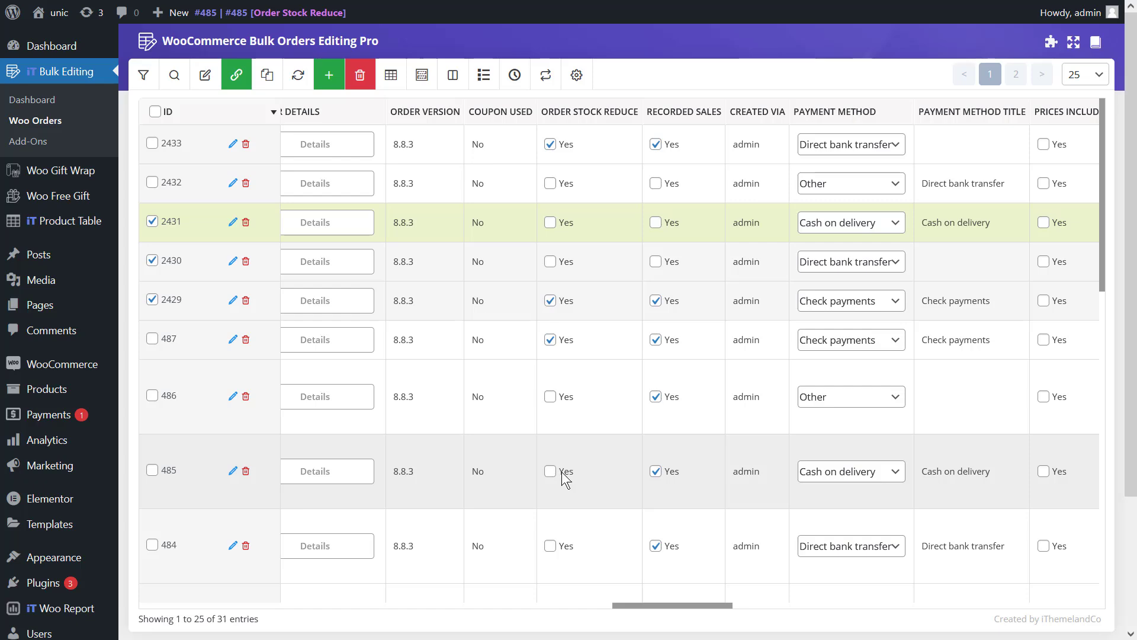
Set the status of the bound selected orders to Pending payment through the third order's row.
scroll(417, 580, left, 5)
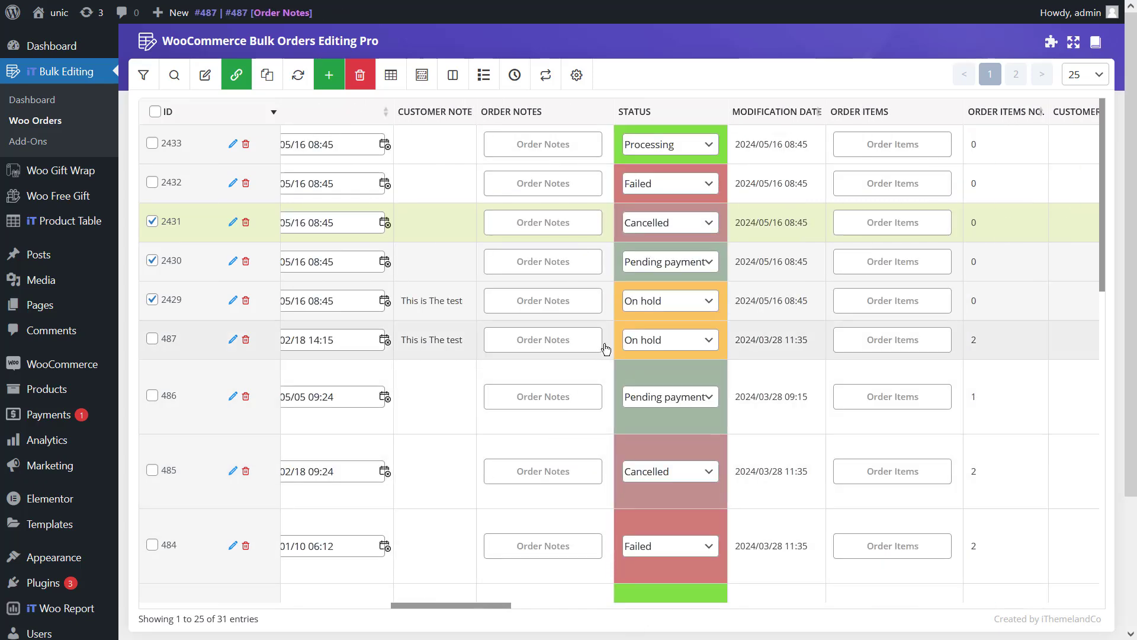
click(667, 232)
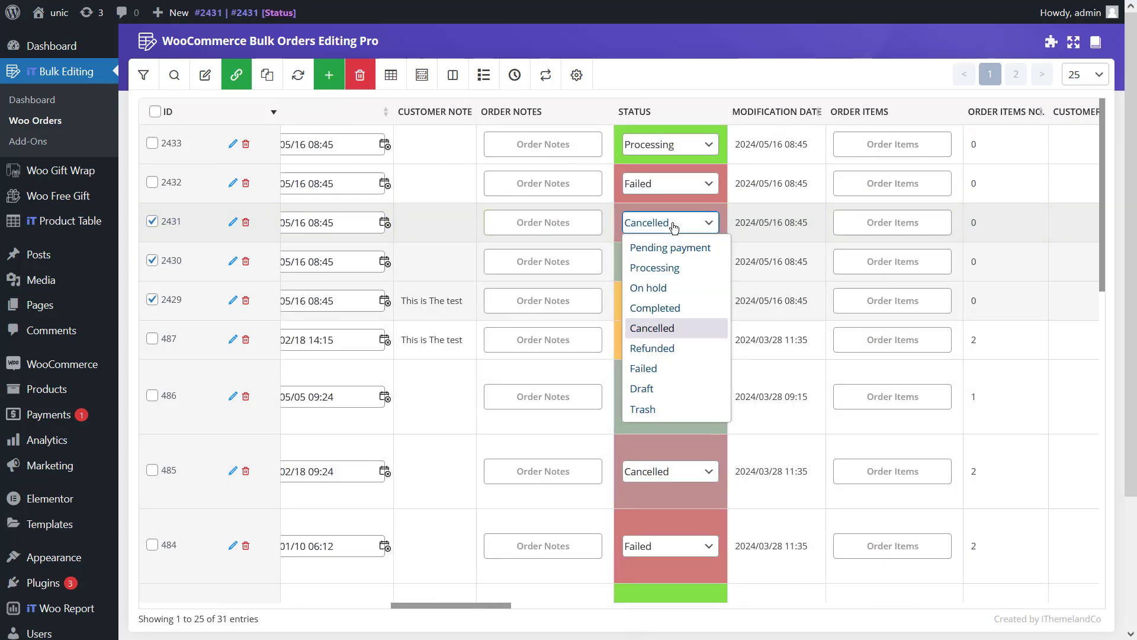
click(669, 243)
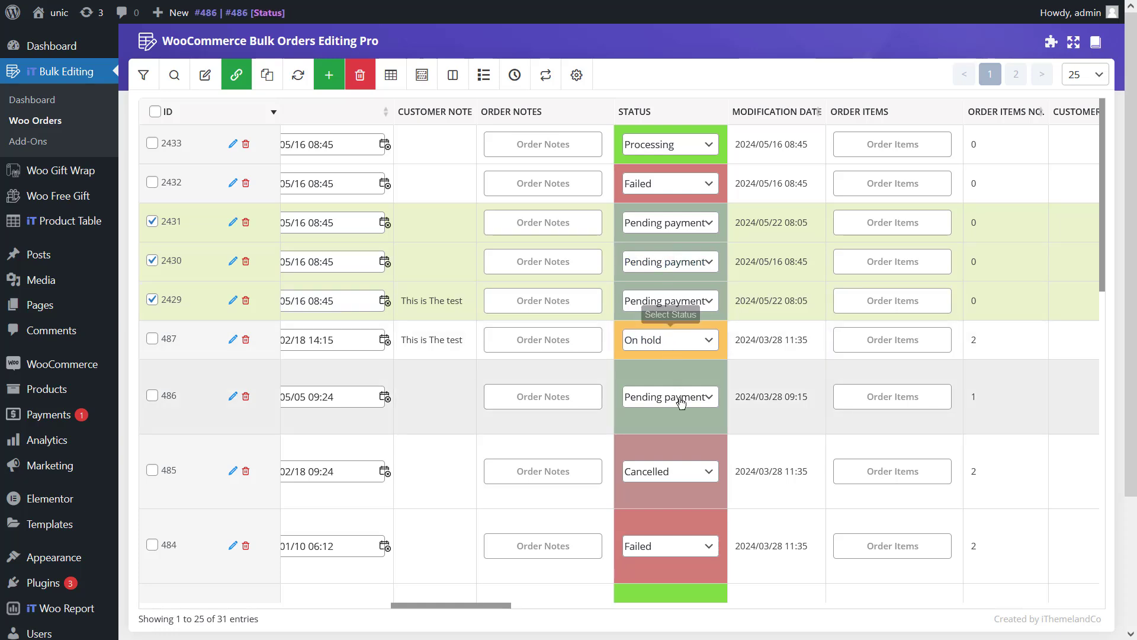
Set the date of the bound selected orders to May 13, 2024 through the third order's row.
drag(505, 604, 453, 608)
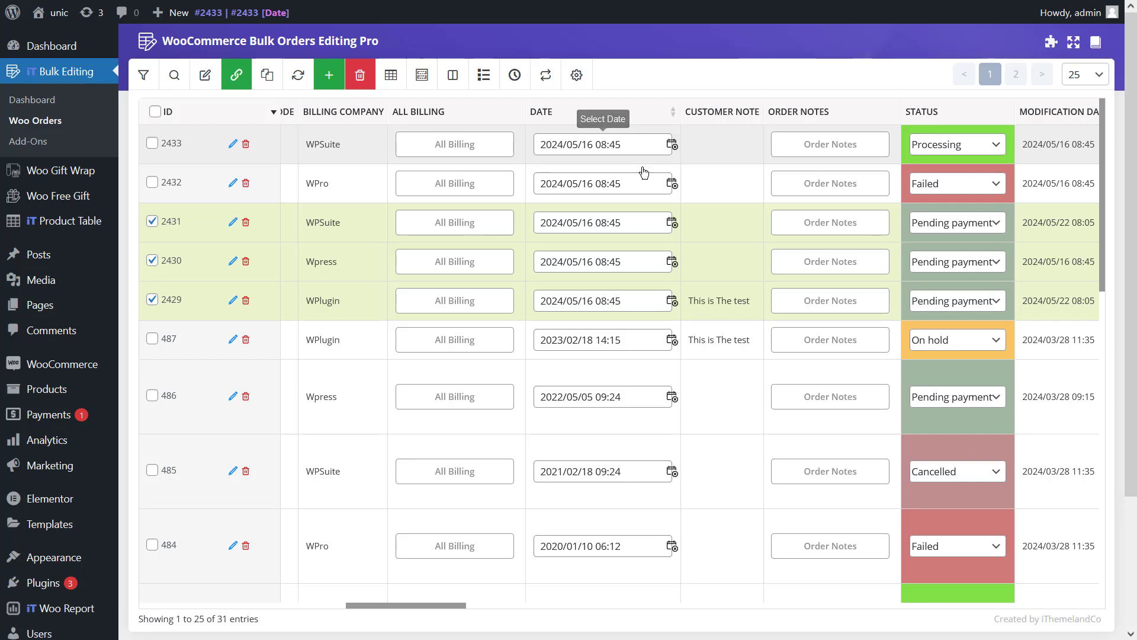
click(630, 228)
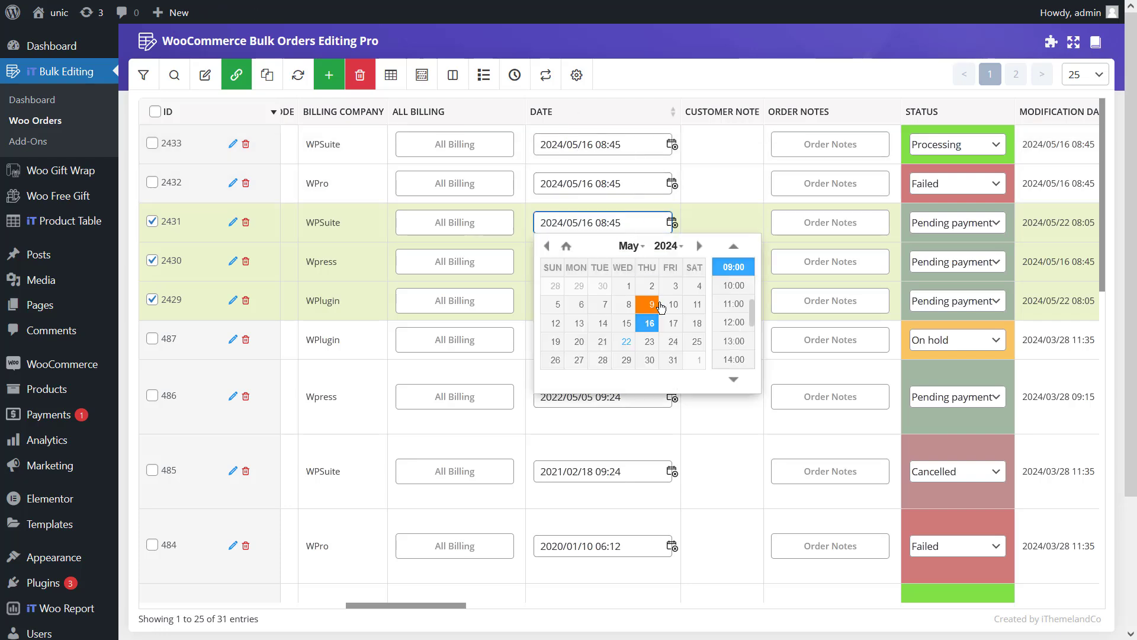
click(579, 323)
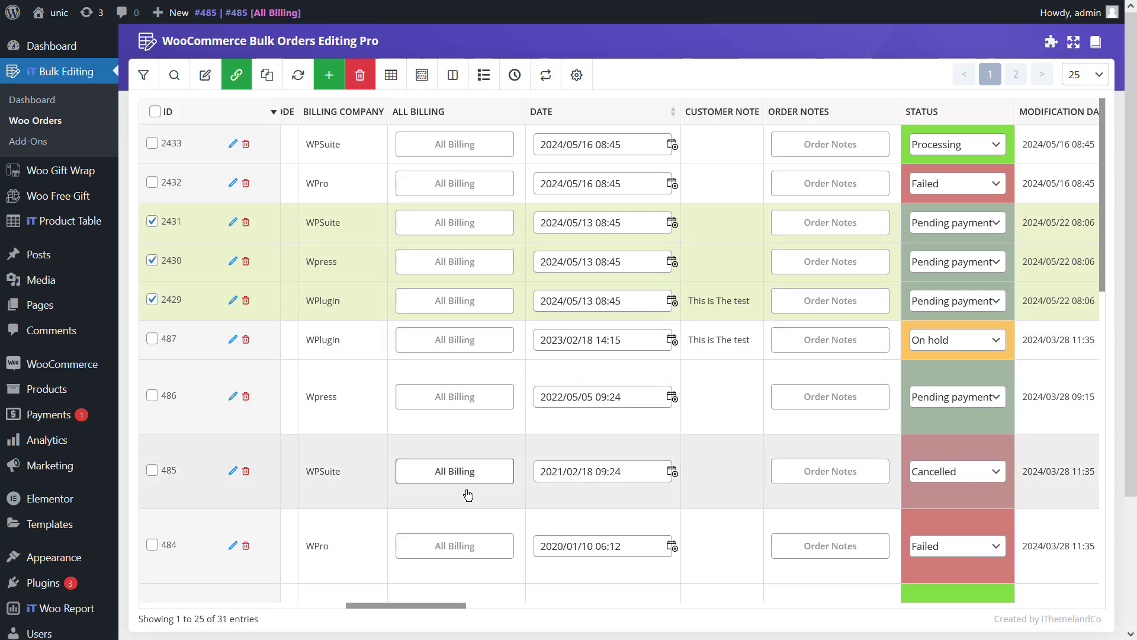
Open the third order's full billing details and replace the city with New-york.
drag(387, 612, 391, 612)
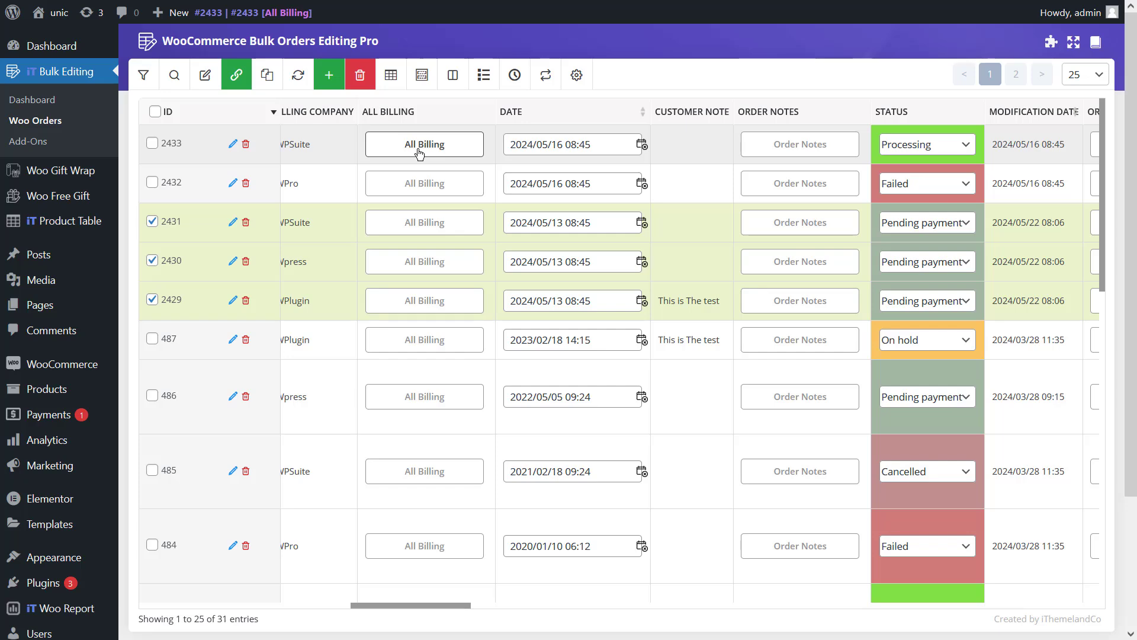
click(428, 226)
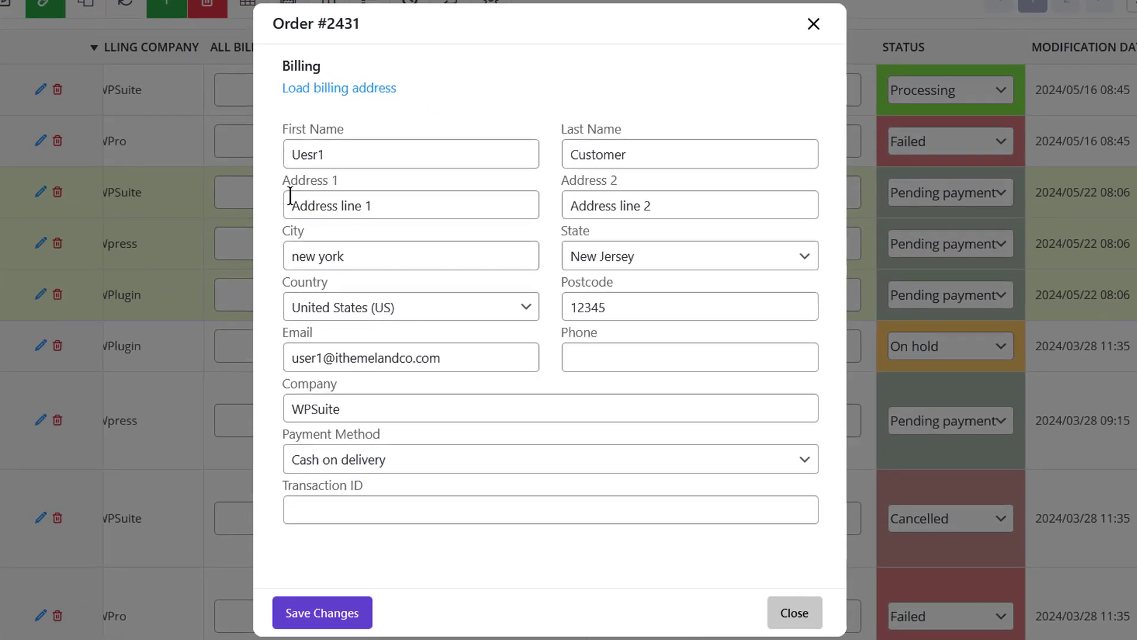
click(472, 272)
double_click(354, 255)
drag(354, 255, 288, 257)
text(new)
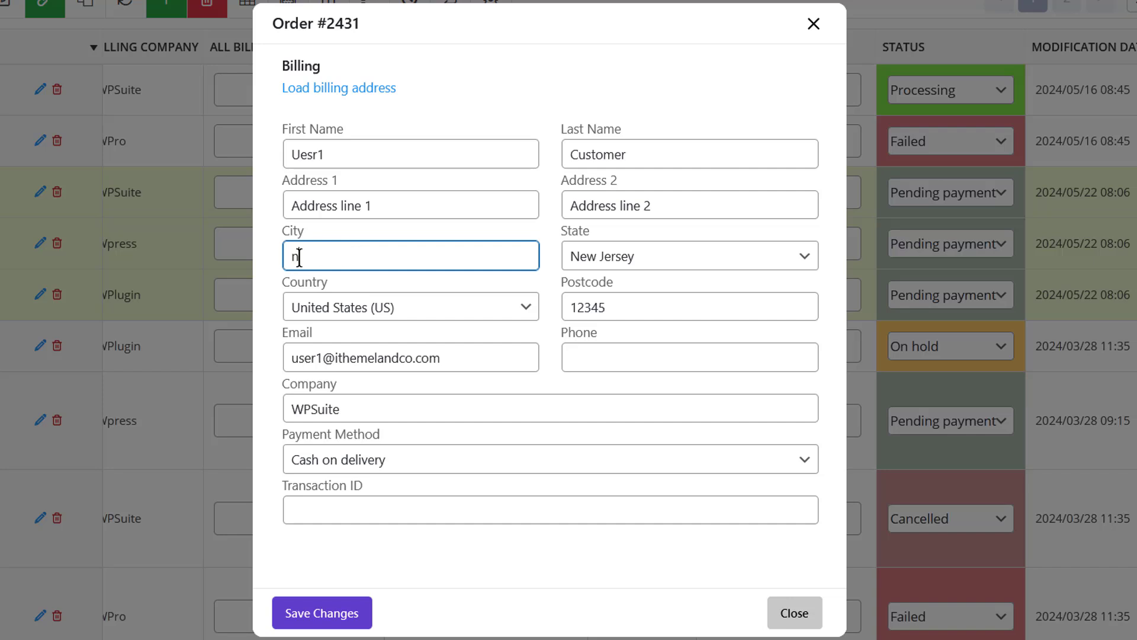
text(york)
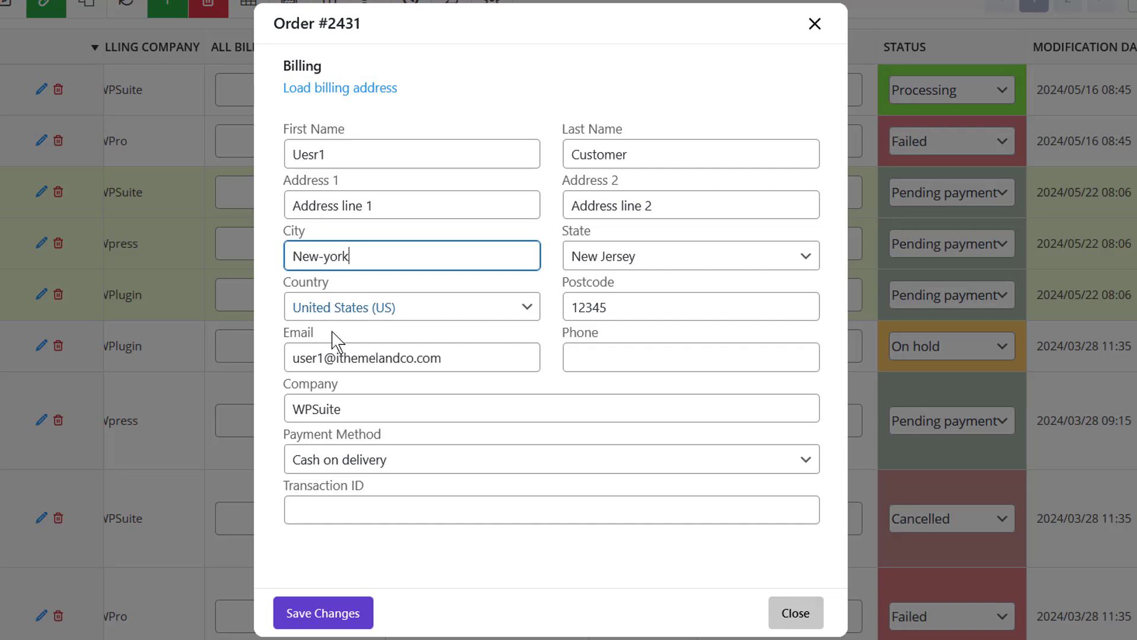
Choose Cash on delivery as the payment method and save the billing changes.
click(370, 463)
click(372, 570)
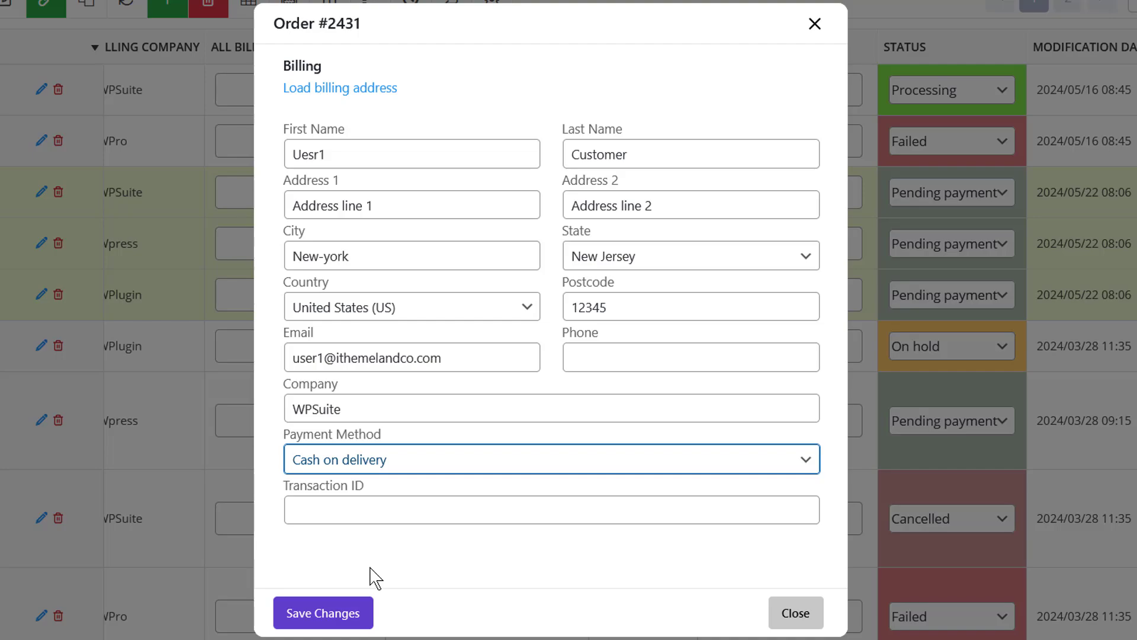
click(345, 612)
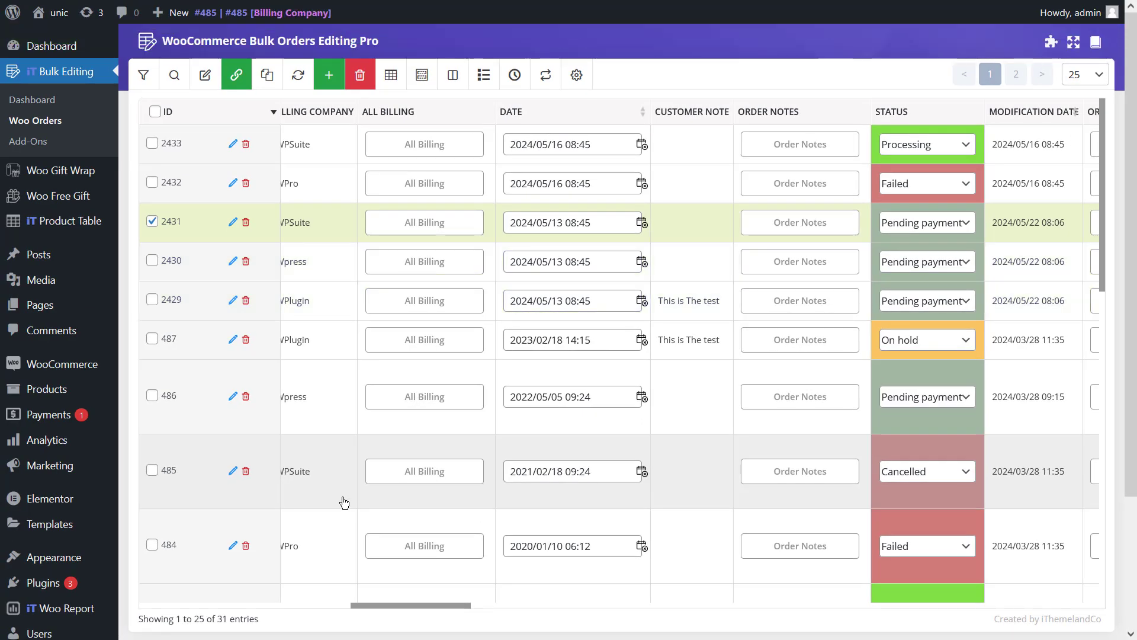
Reopen the third order's full billing details to view them, and close the form without saving.
click(430, 236)
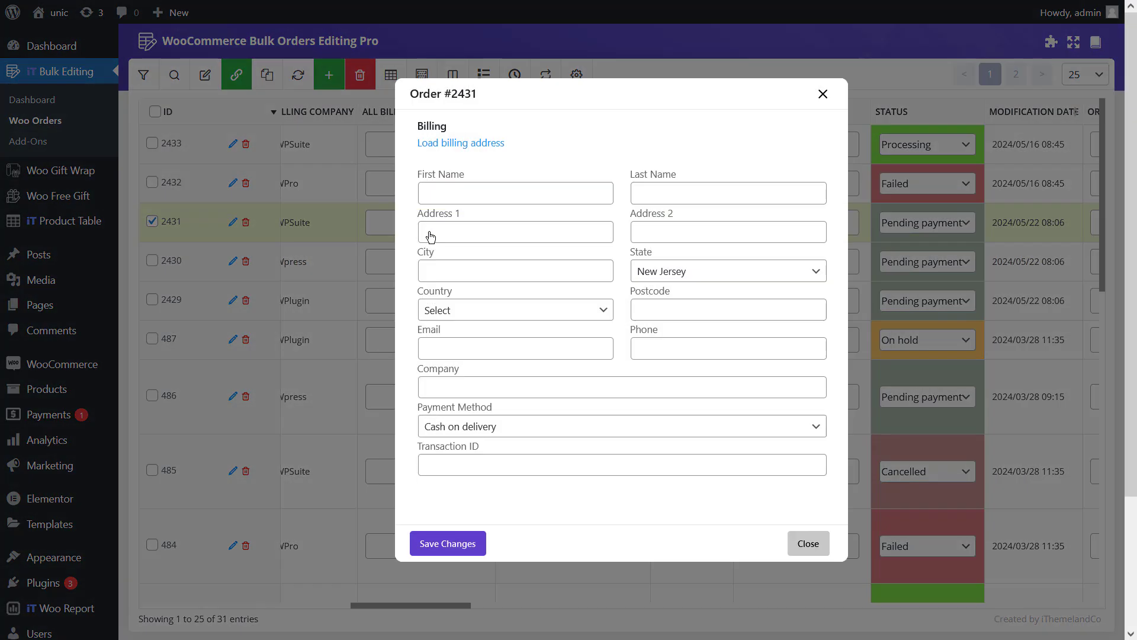
click(382, 270)
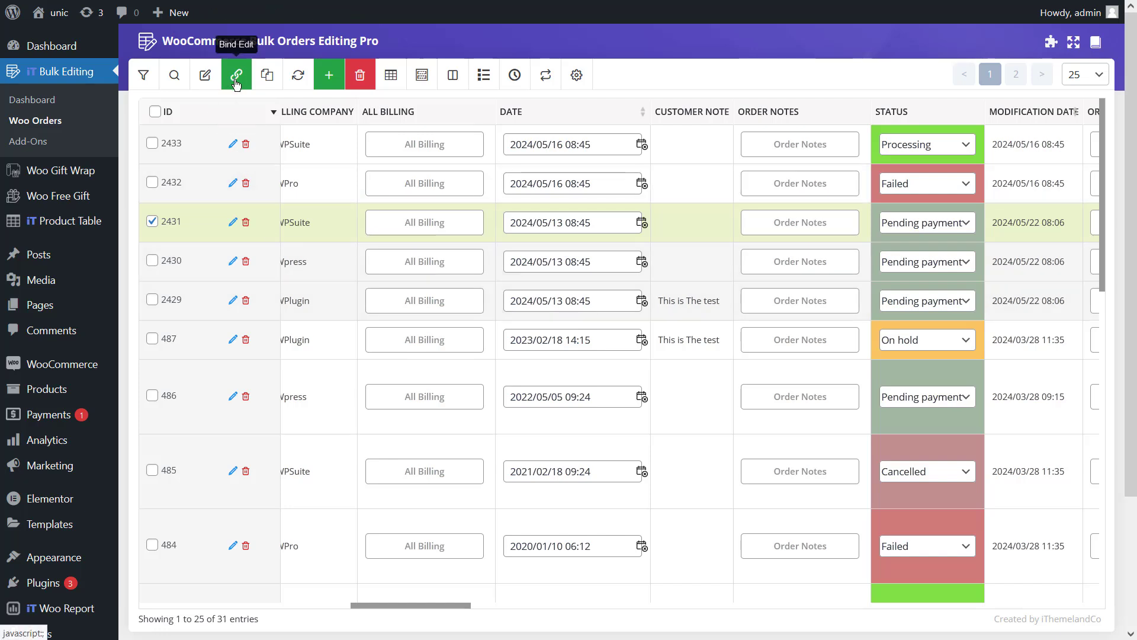
Reselect the fourth and fifth orders together with the third order for bound editing.
click(153, 260)
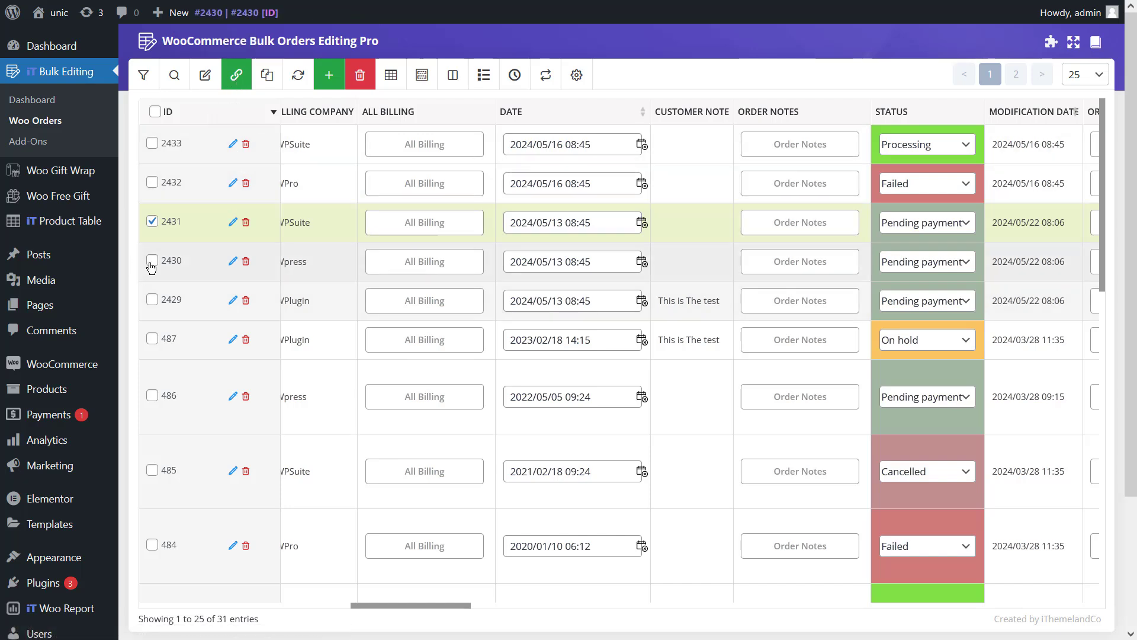
click(152, 300)
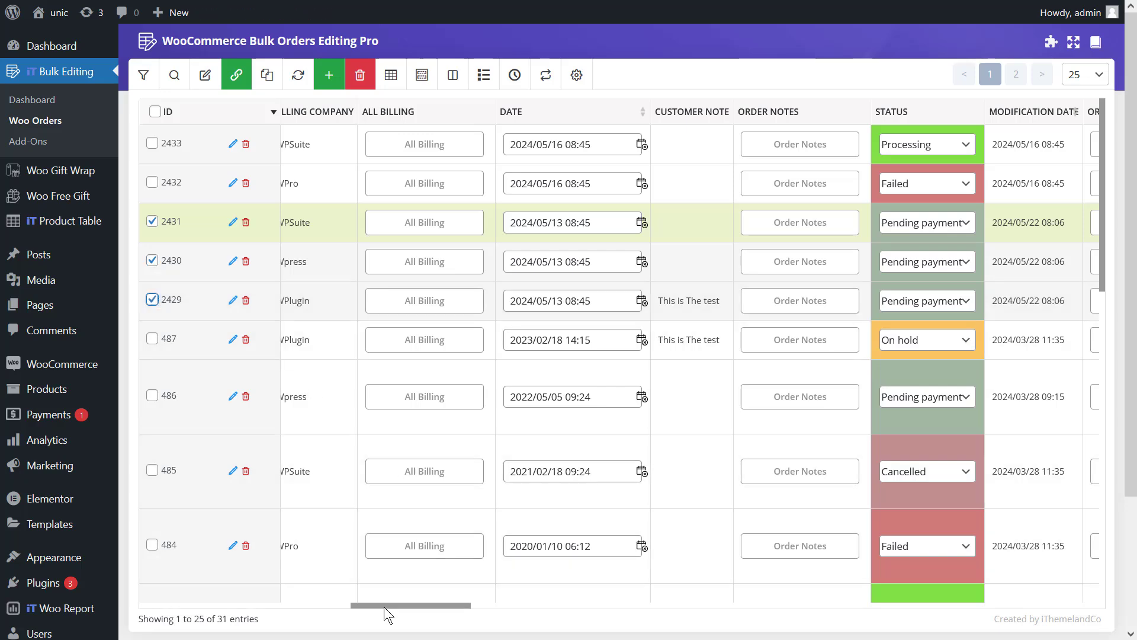
drag(385, 605, 839, 597)
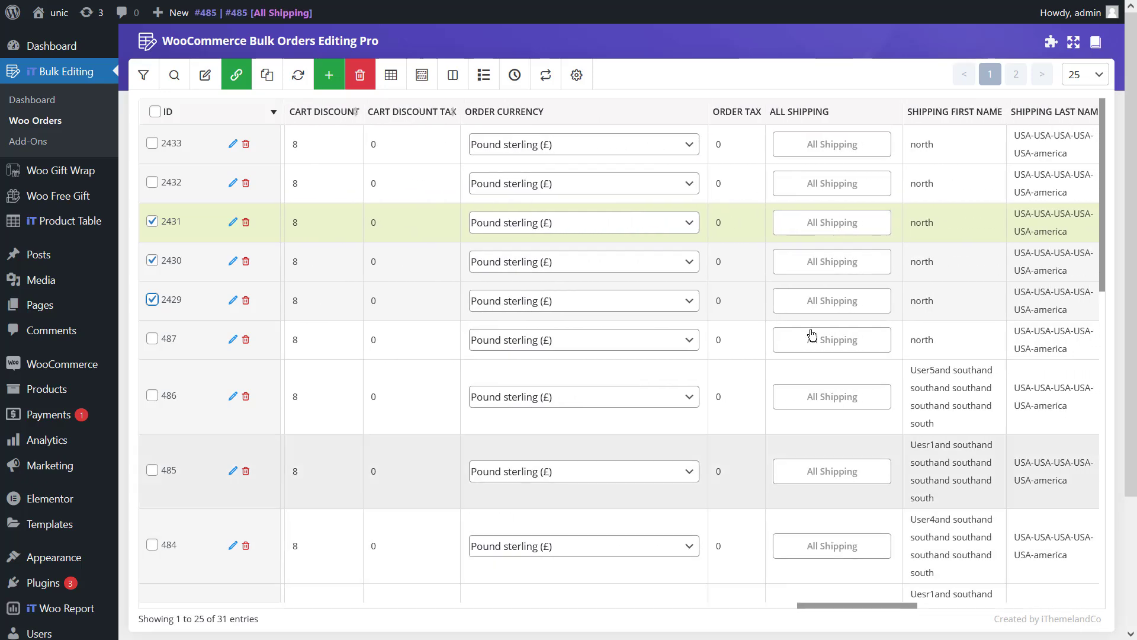
Open the third order's full shipping details and replace the first address line with a new street address.
click(819, 224)
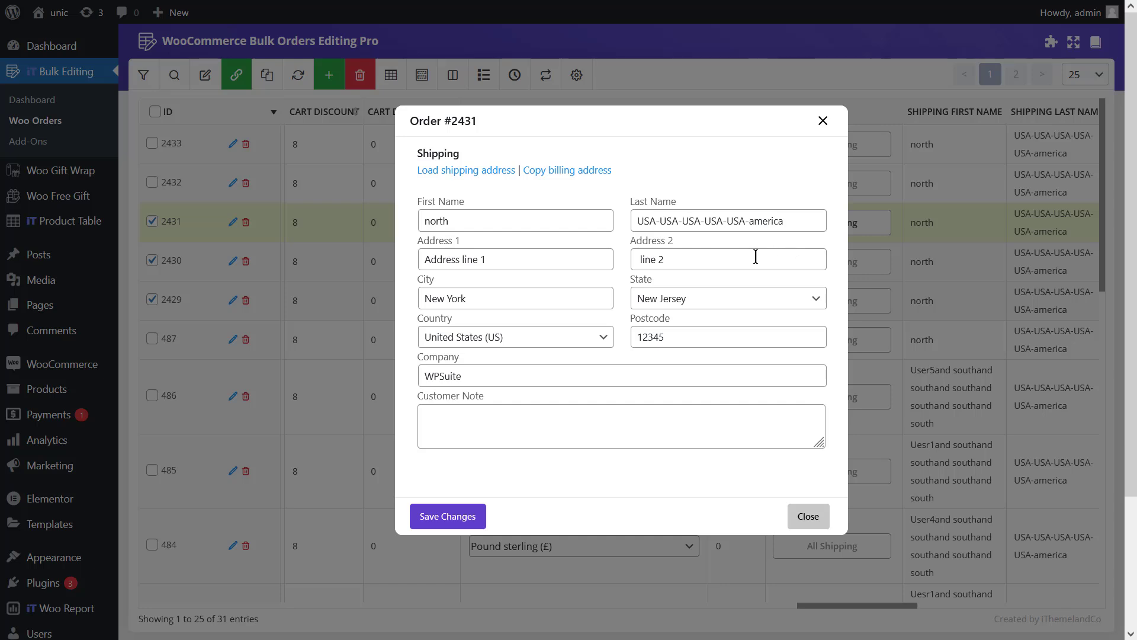
click(566, 264)
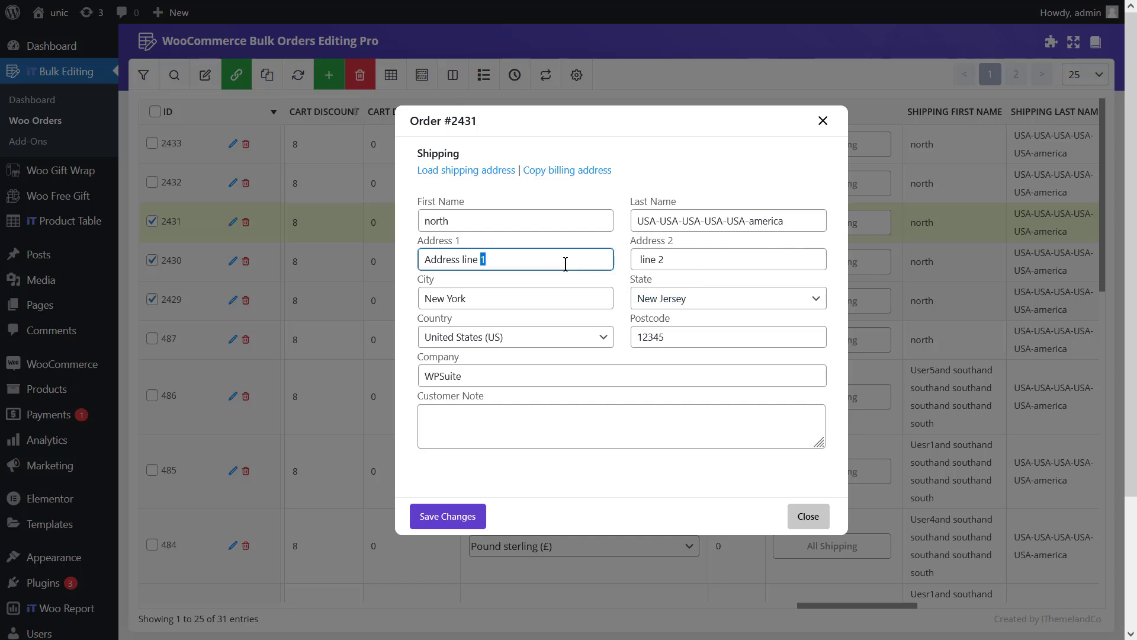
key(ctrl+a)
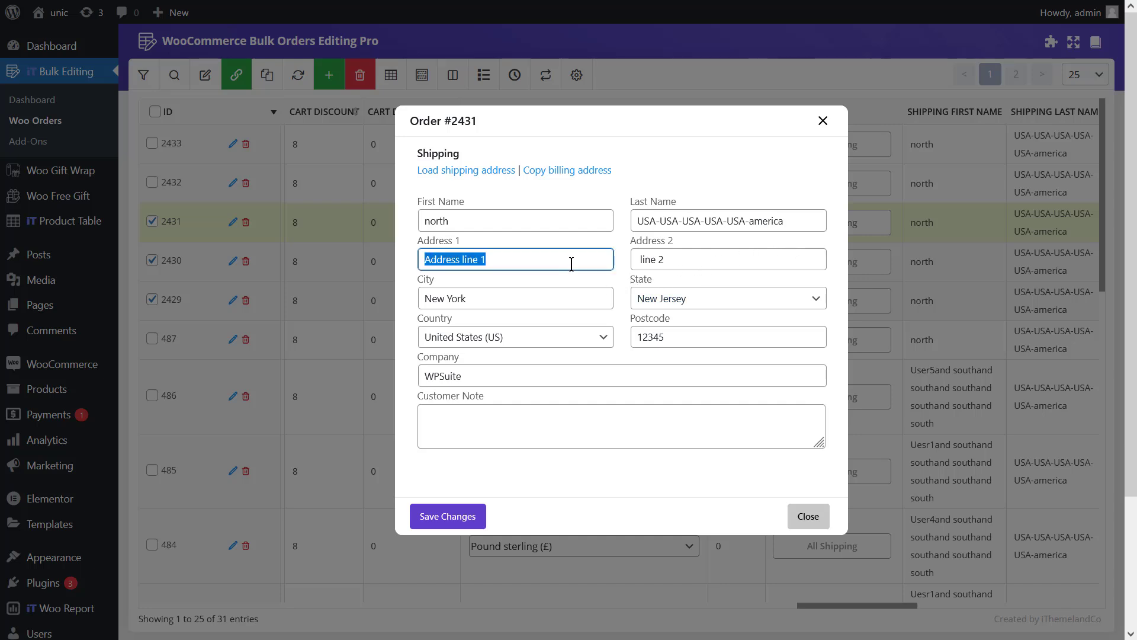
text(frist street)
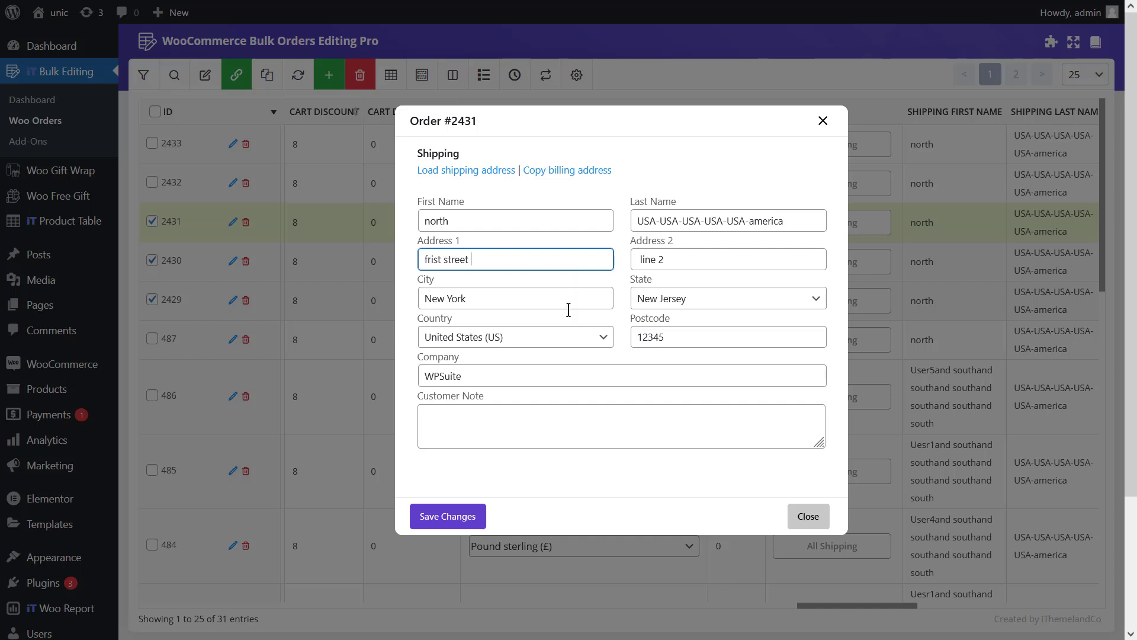
Enter the customer note "new location2" and save the shipping changes to the bound orders.
click(531, 423)
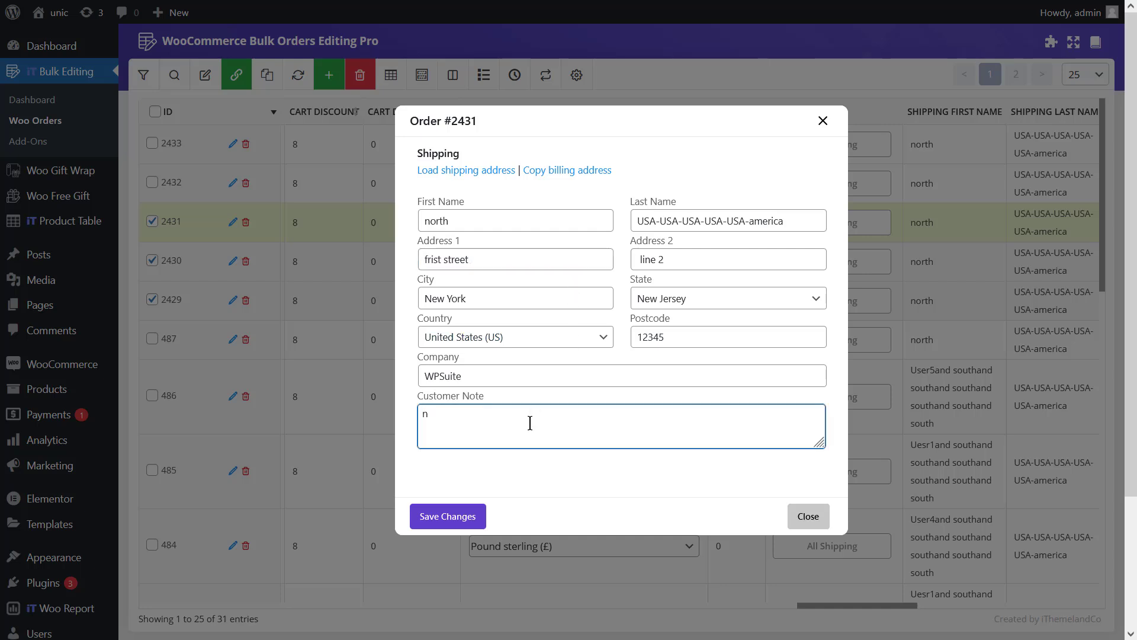
text(location)
click(475, 513)
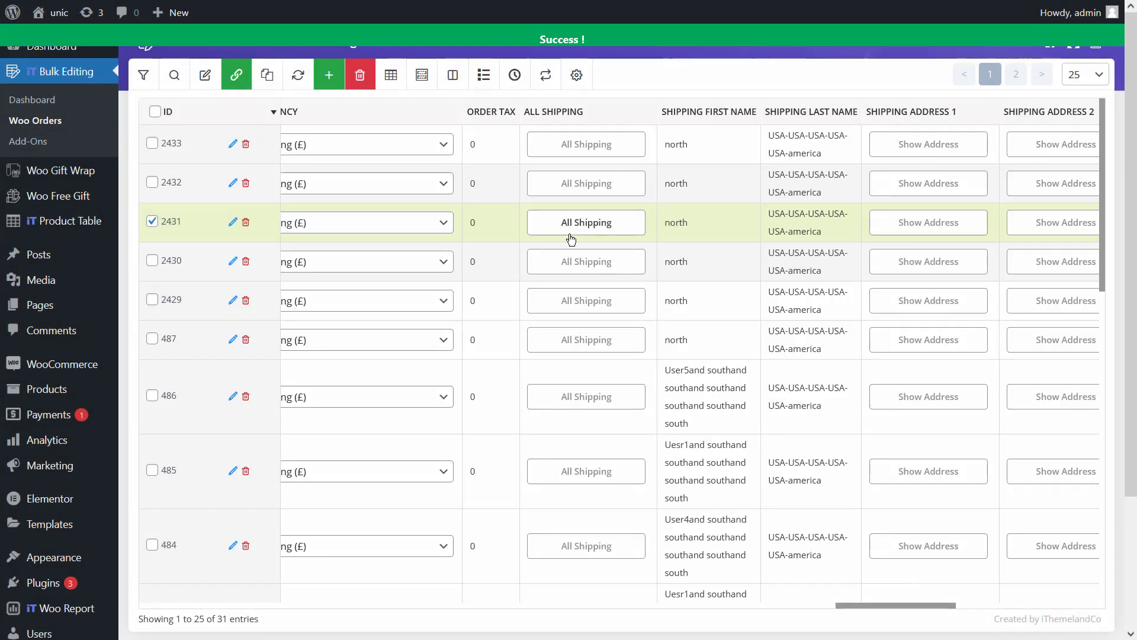
Reopen the third order's full shipping details to check the address and customer note.
click(571, 237)
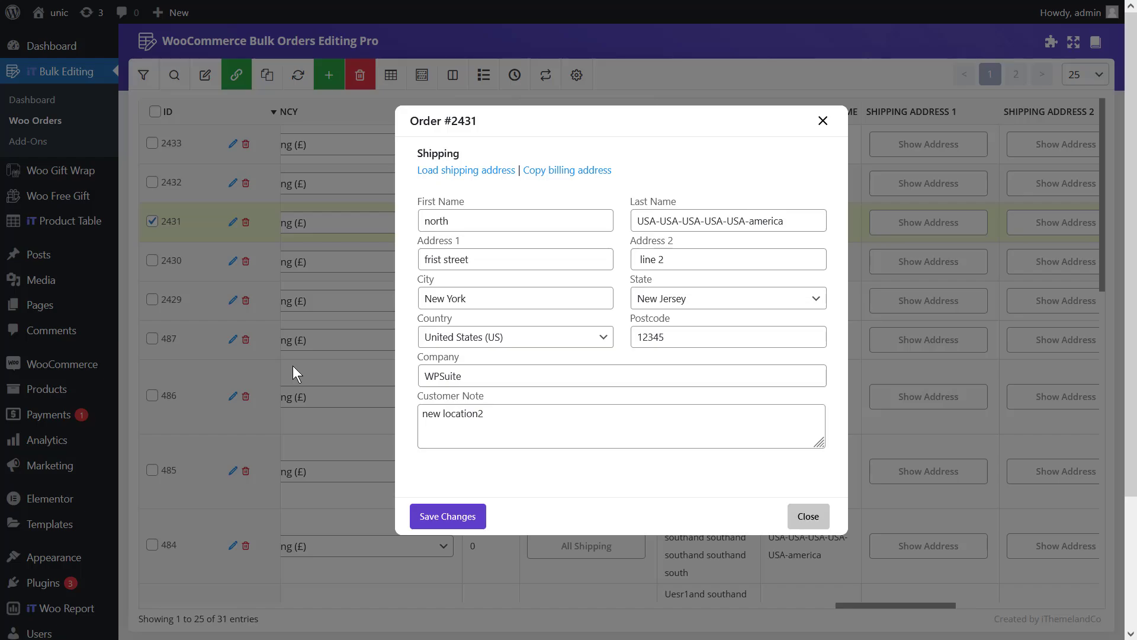